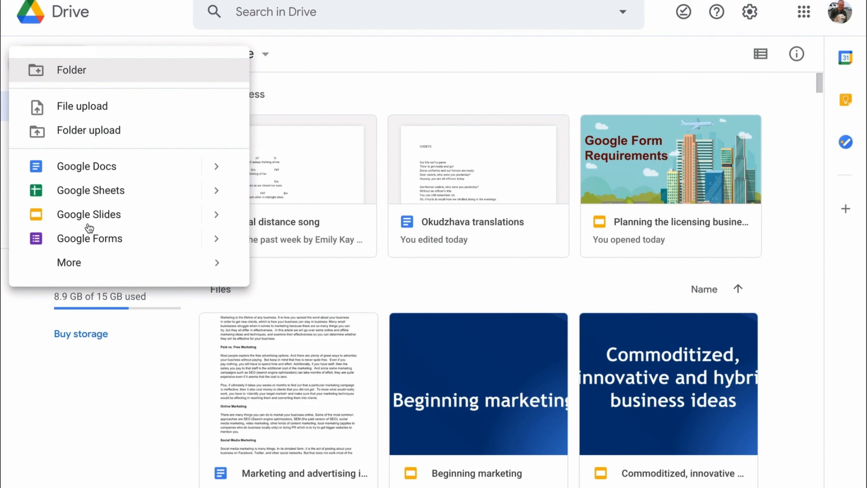
Create a new Google Form from the Job Application template in the template gallery's Work section
left_click(84, 238)
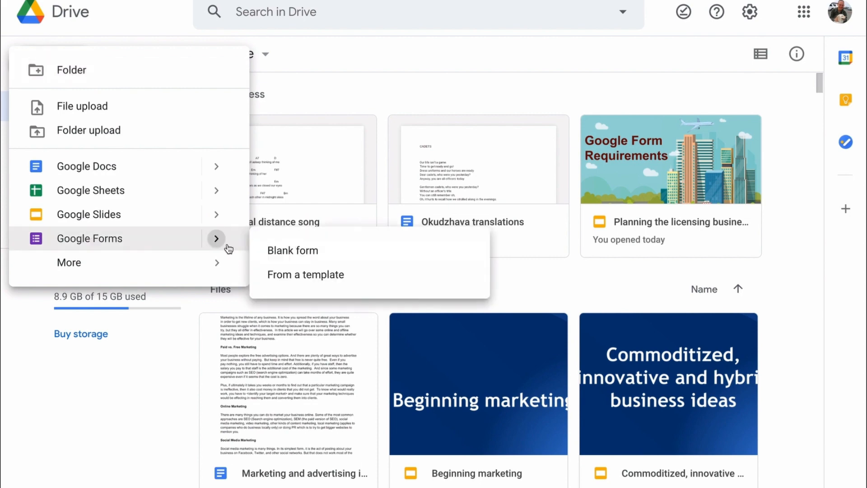
left_click(301, 275)
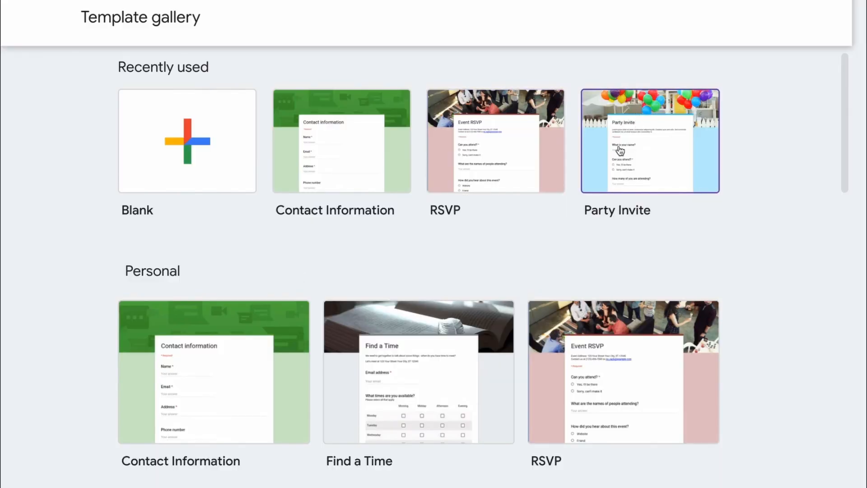
scroll(533, 226, "down", 1)
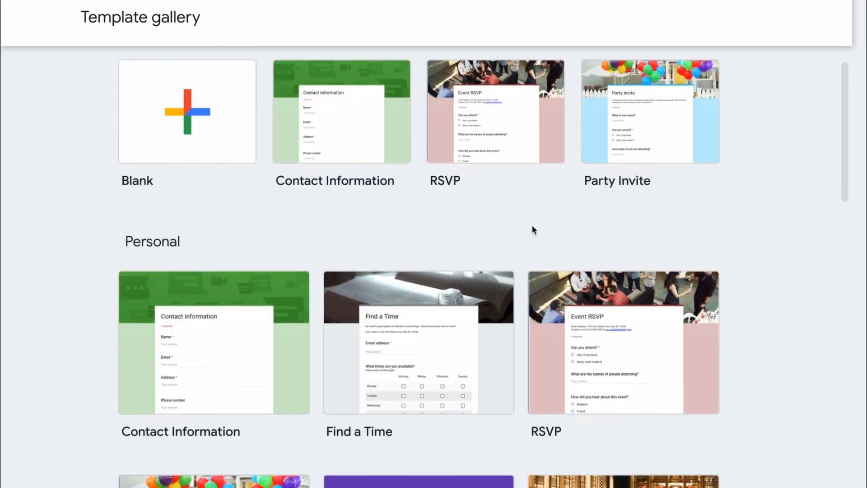
scroll(532, 228, "up", 1)
scroll(382, 197, "down", 3)
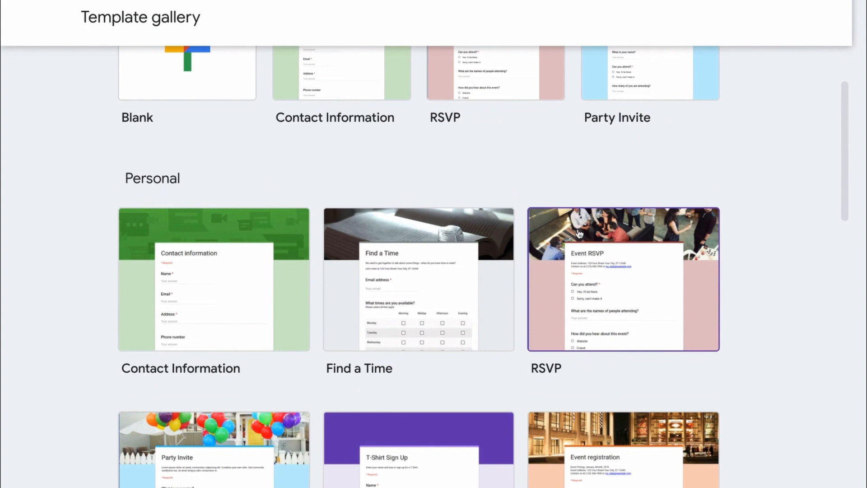
scroll(564, 232, "down", 5)
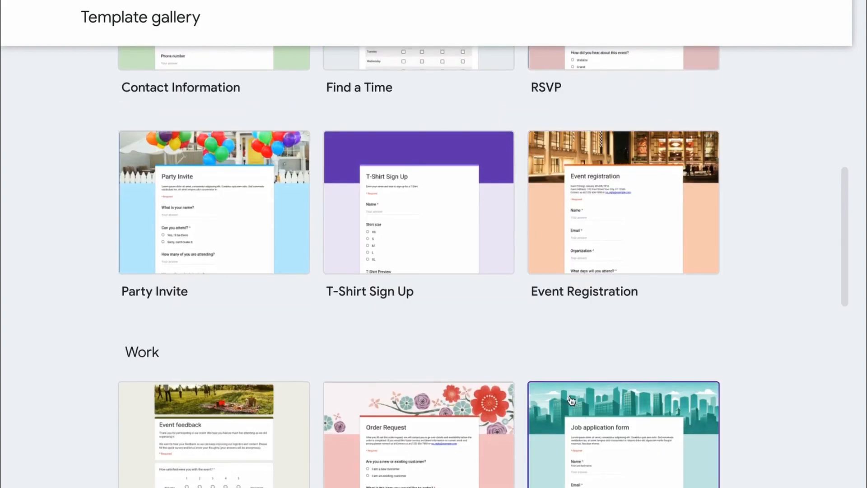
scroll(571, 400, "down", 3)
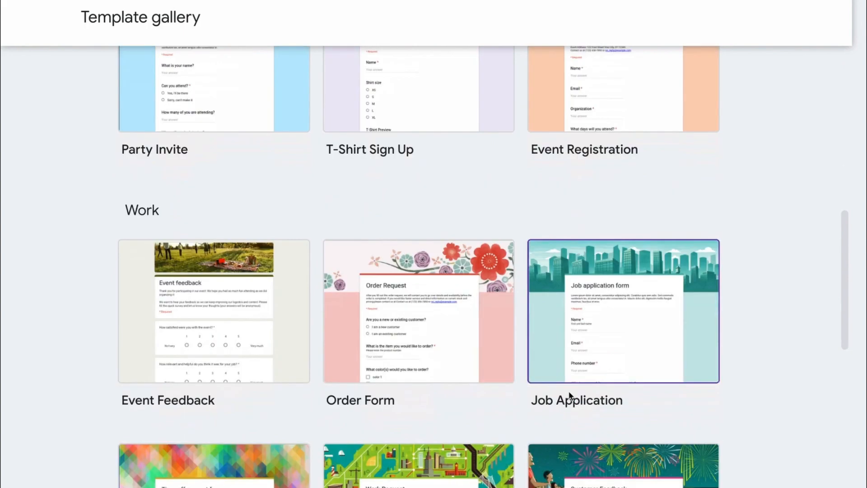
left_click(607, 253)
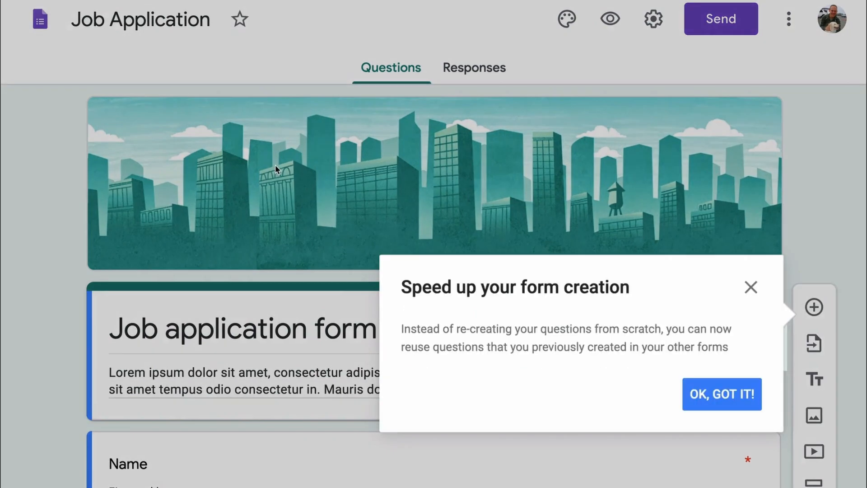
Rename the form file as "PLR Lead Form"
left_click(173, 19)
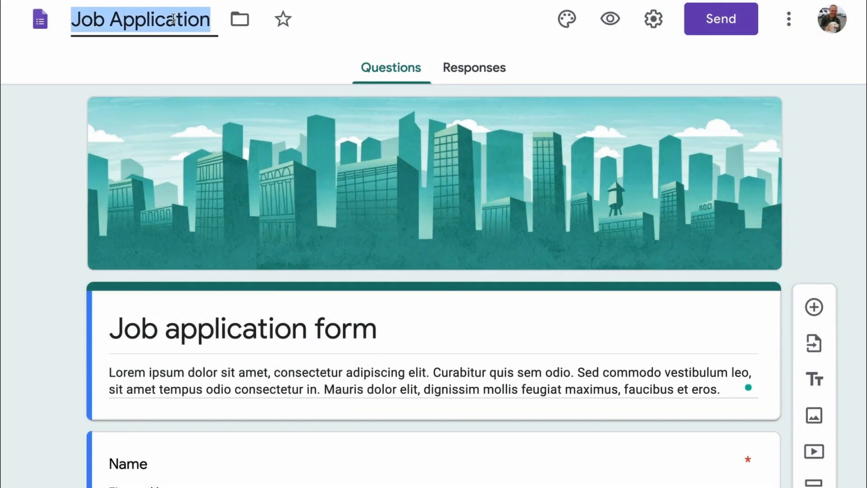
type("PLR Lead Form")
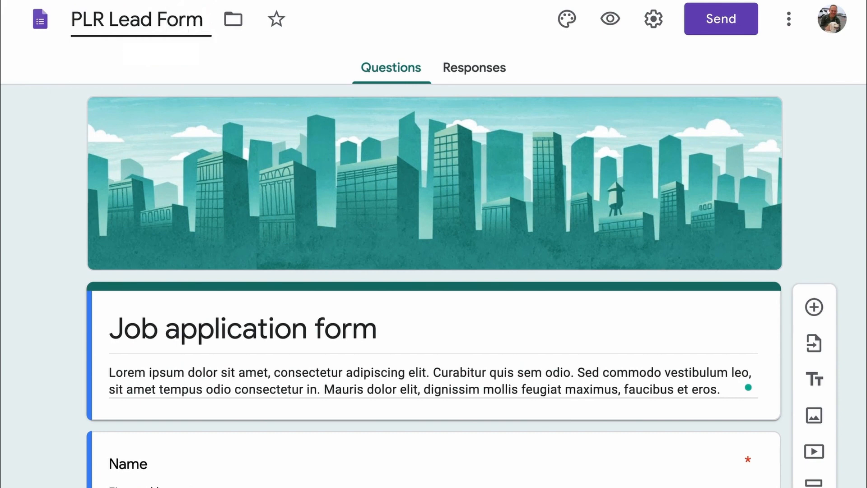
left_click(45, 146)
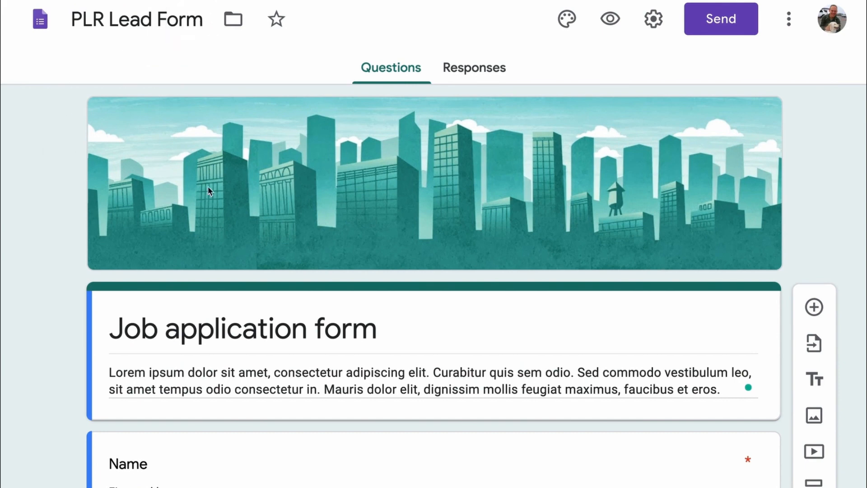
Replace the form heading with "This will make it easier for us to help you" and the description with "By filling out this form, we'll be able to respond faster and help you better."
scroll(207, 186, "down", 2)
left_click(449, 275)
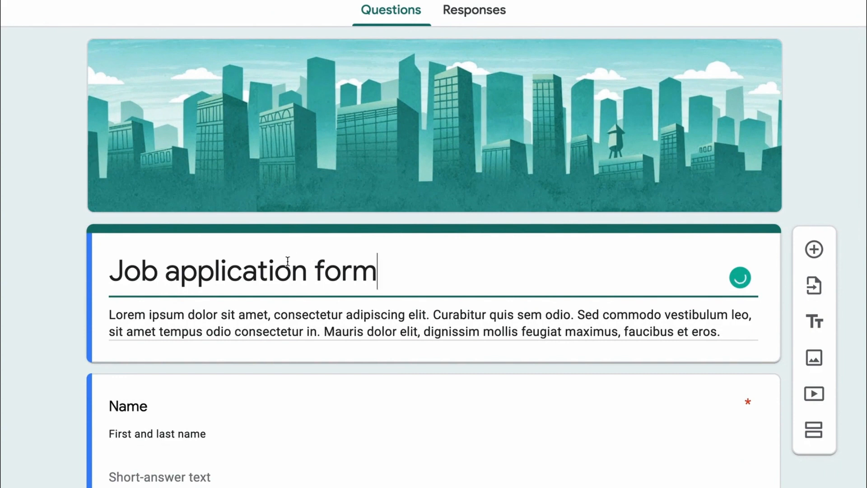
type("a")
key("ctrl+a")
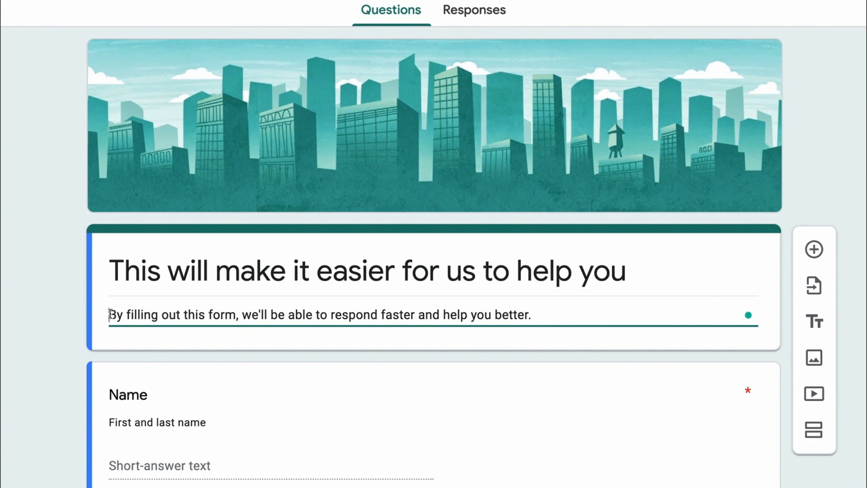
left_click_drag(109, 314, 407, 315)
left_click_drag(328, 315, 409, 314)
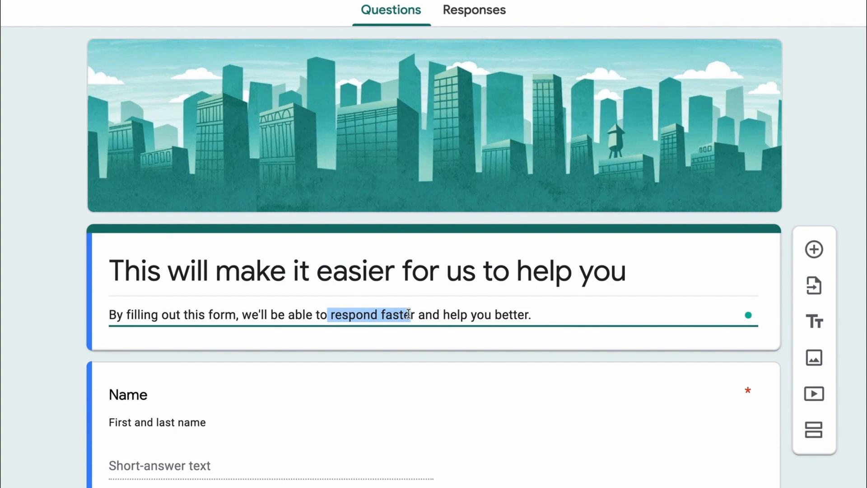
Delete the Phone number question from the form, keeping the Name and Email questions
scroll(408, 314, "down", 3)
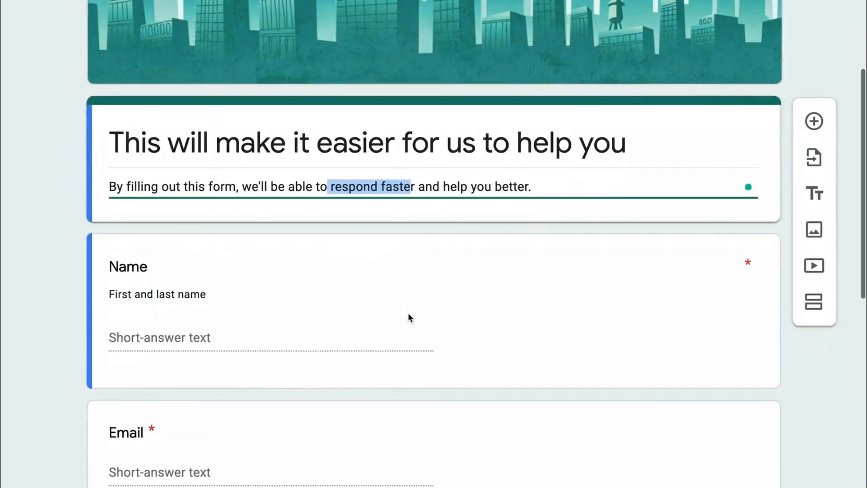
left_click(131, 271)
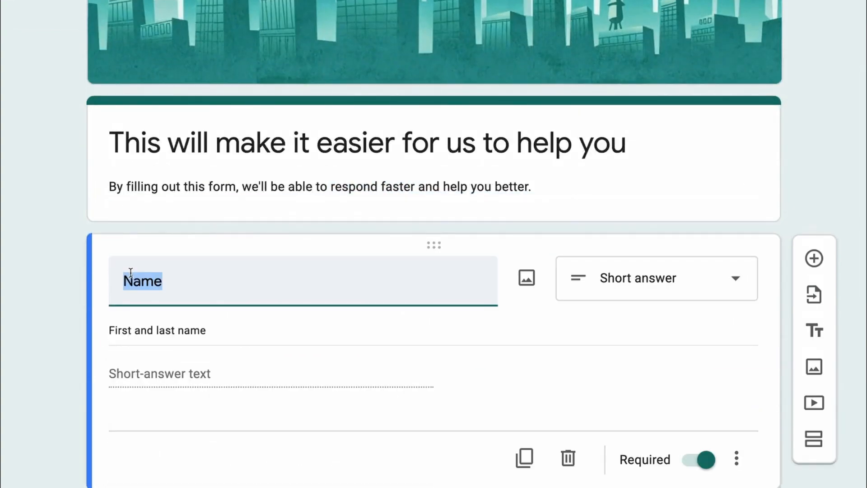
left_click(88, 379)
scroll(160, 270, "down", 6)
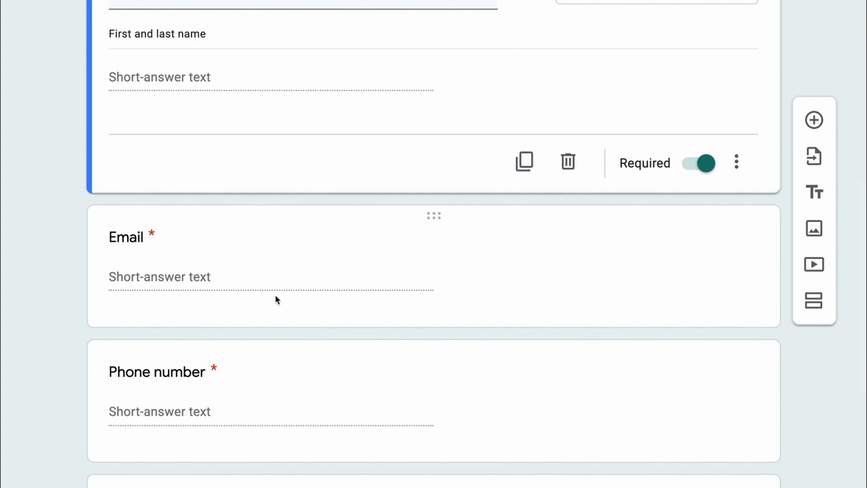
left_click(242, 373)
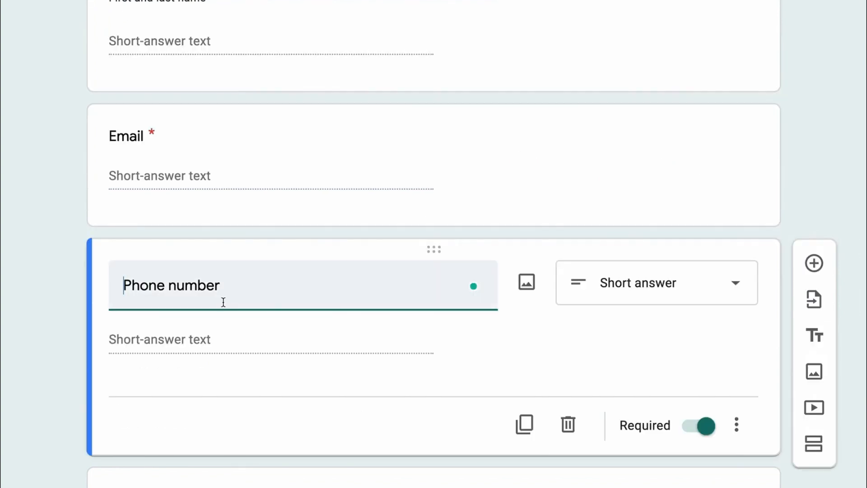
left_click(568, 425)
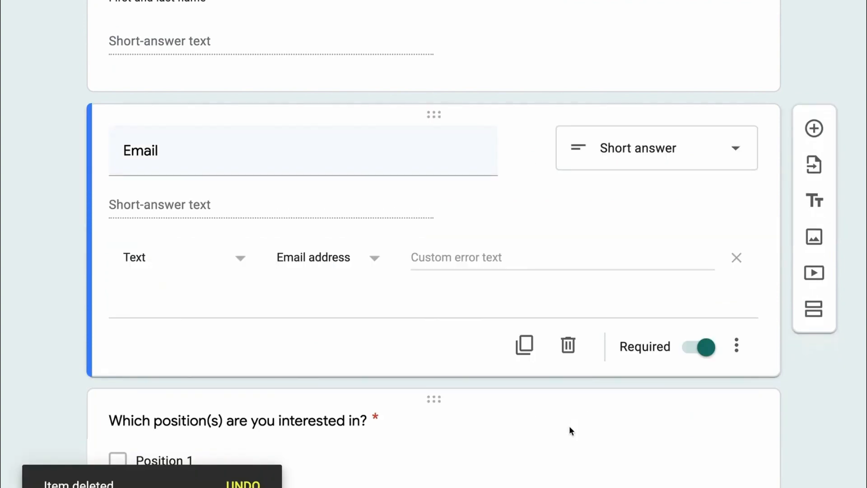
Change the position checkbox question to "How many courses do you need?" with the options 1-5, 5-10, 10-20 and Over 20
scroll(50, 324, "down", 3)
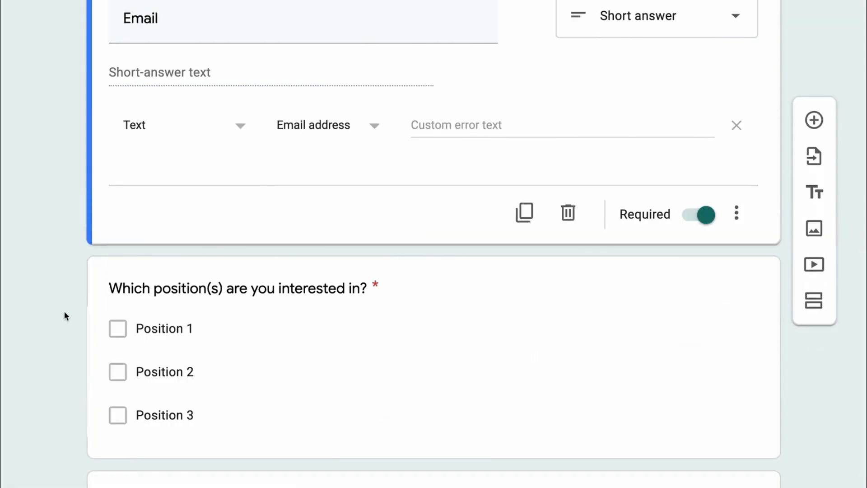
scroll(64, 311, "up", 2)
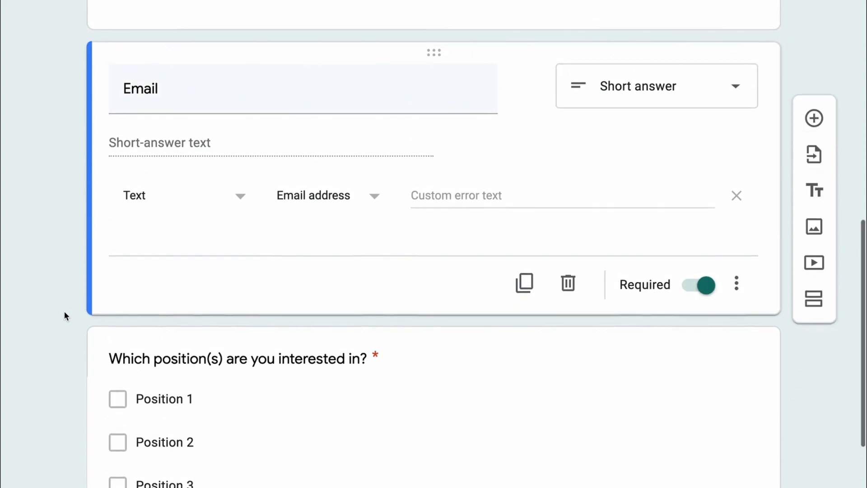
scroll(64, 311, "down", 1)
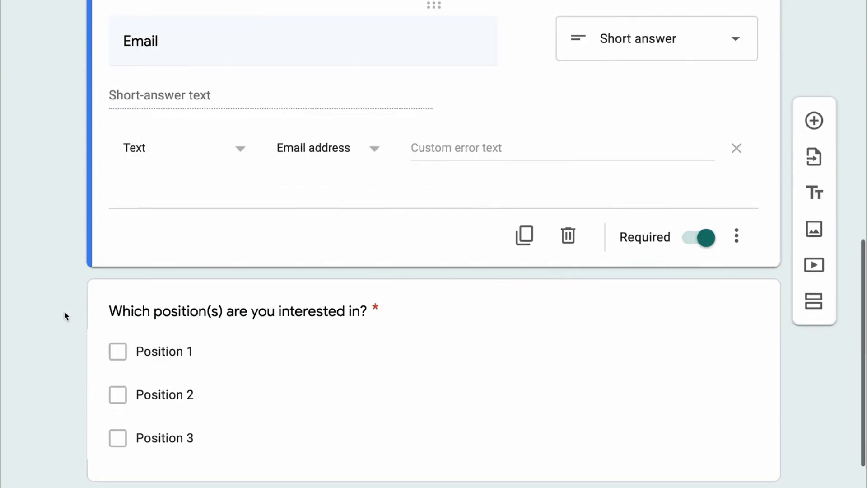
left_click(357, 311)
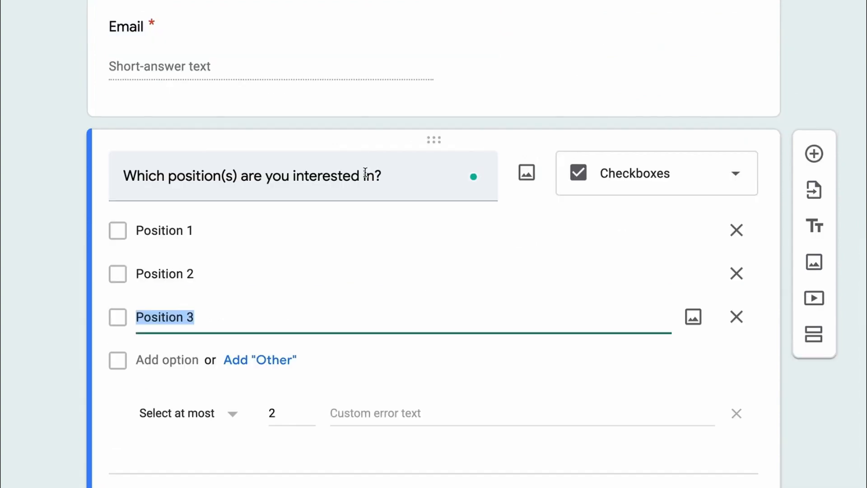
triple_click(393, 176)
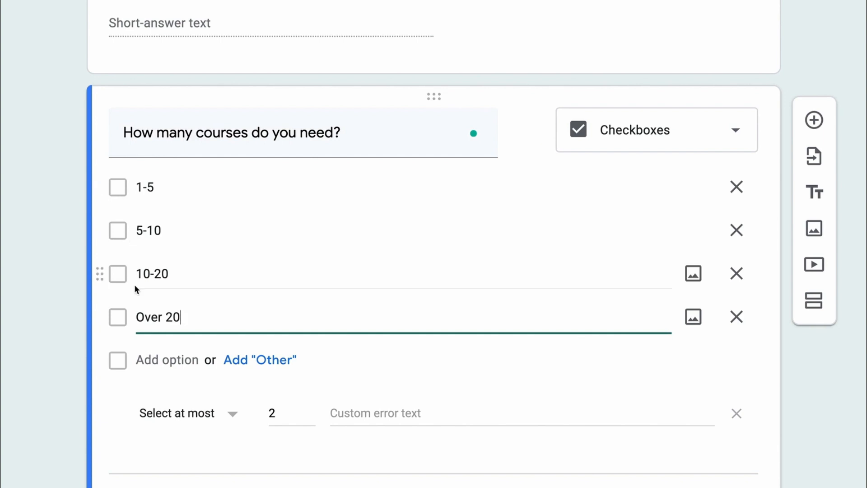
Limit the course-count checkbox question to at most 1 selection
left_click(271, 411)
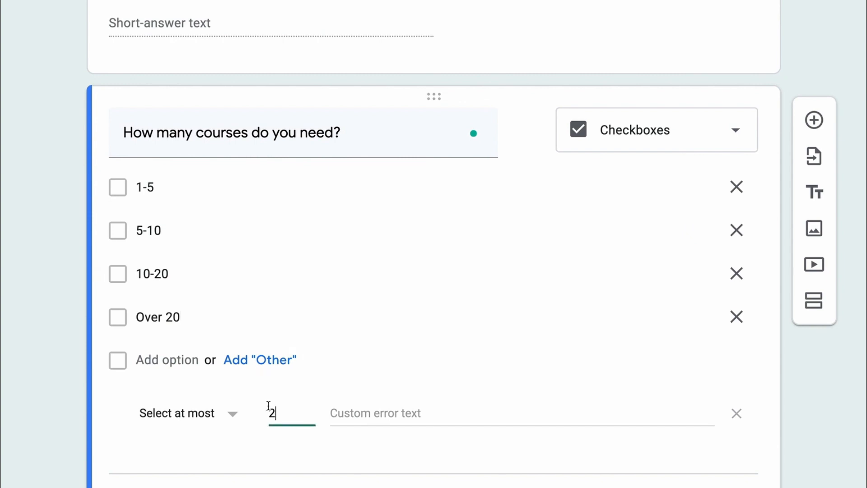
key("BackSpace")
type("1")
Replace the cover letter or resume question's text with "What are the topics of the courses you need?"
scroll(458, 323, "down", 2)
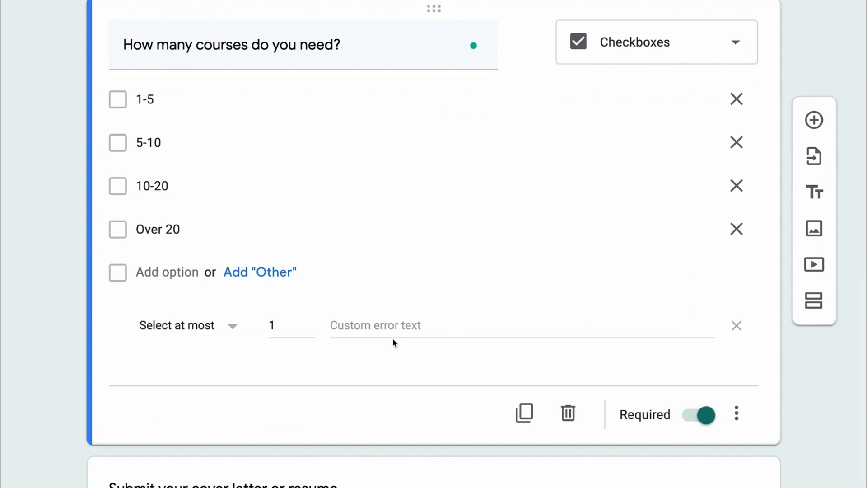
scroll(68, 296, "down", 2)
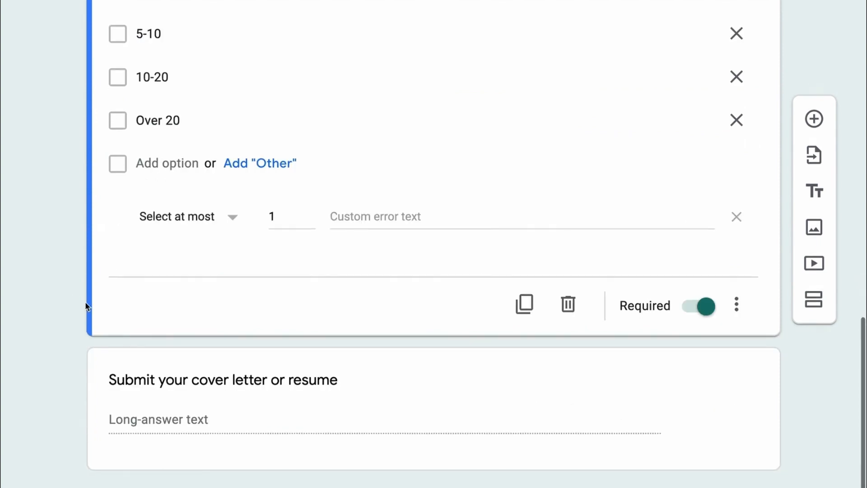
triple_click(184, 380)
type("What")
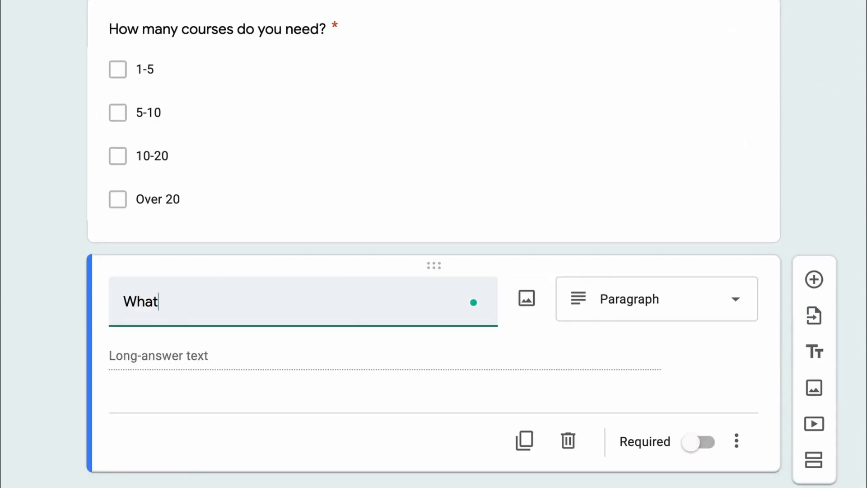
type(" type of cour")
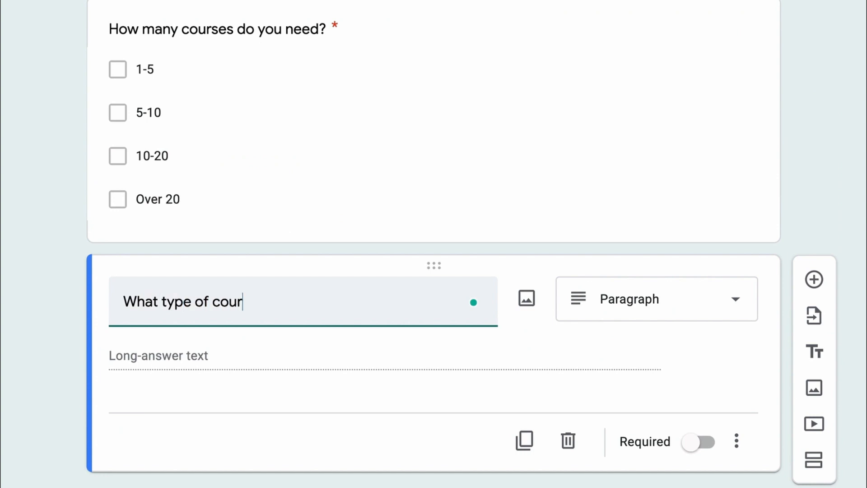
type("ses do you need?")
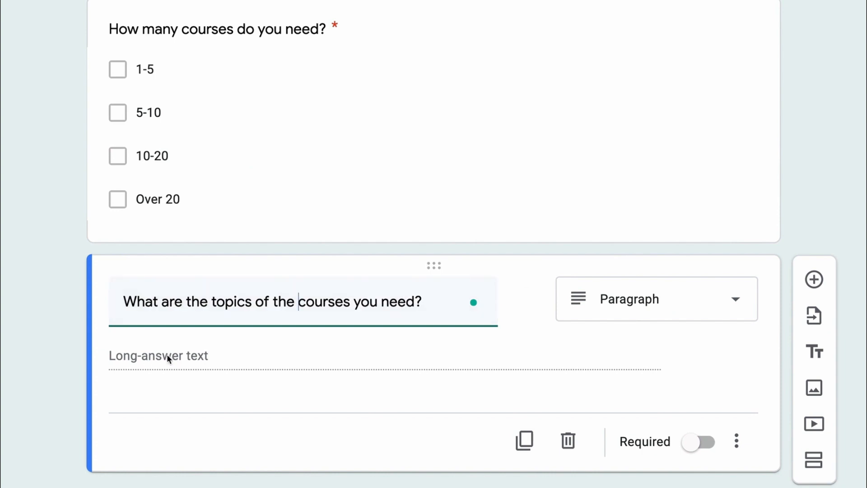
left_click(166, 355)
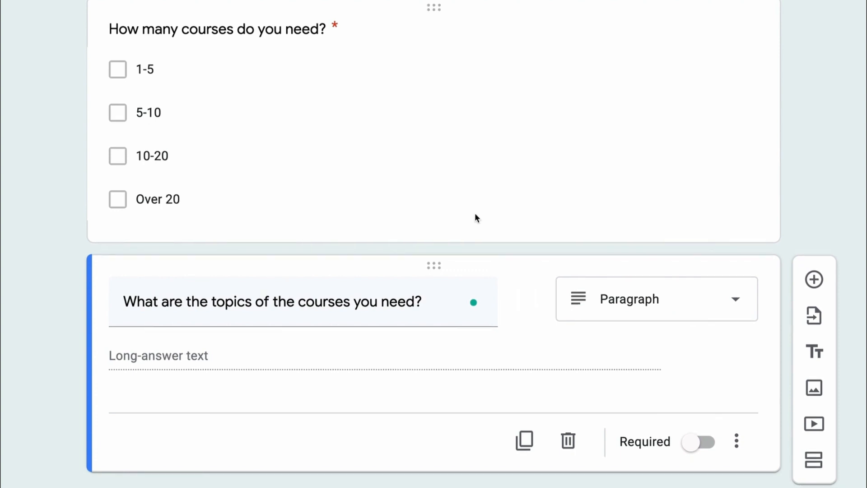
Add a short-answer question "What country are you in?" below the course topics question and make it required
left_click(816, 279)
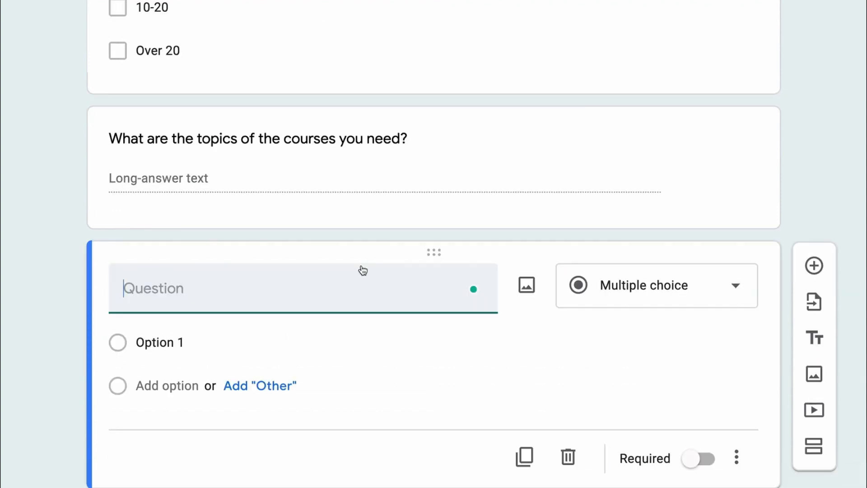
type("What country are you in?")
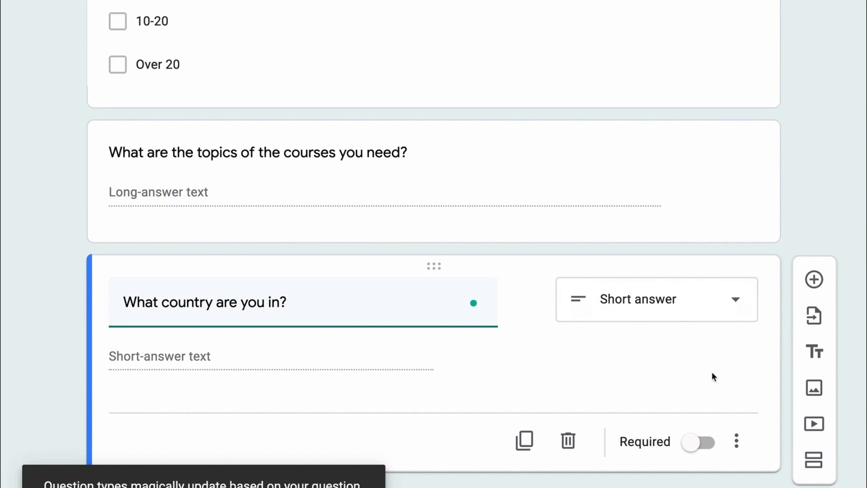
left_click(706, 445)
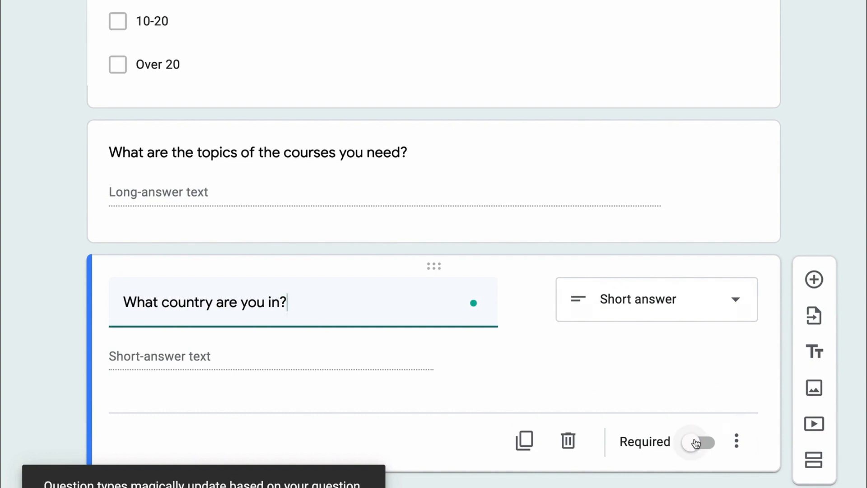
Add a paragraph question "What's your company website or are you in the planning stages?" below the country question
left_click(819, 280)
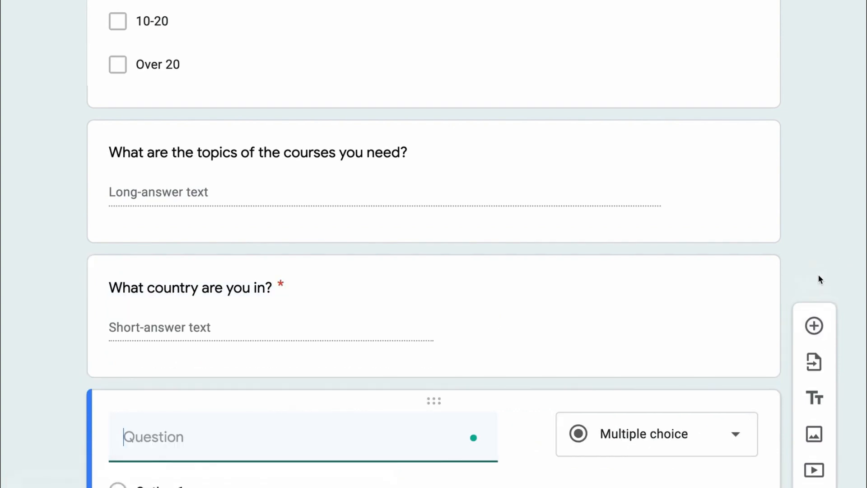
type("What's your company website or are you in the planning stages?")
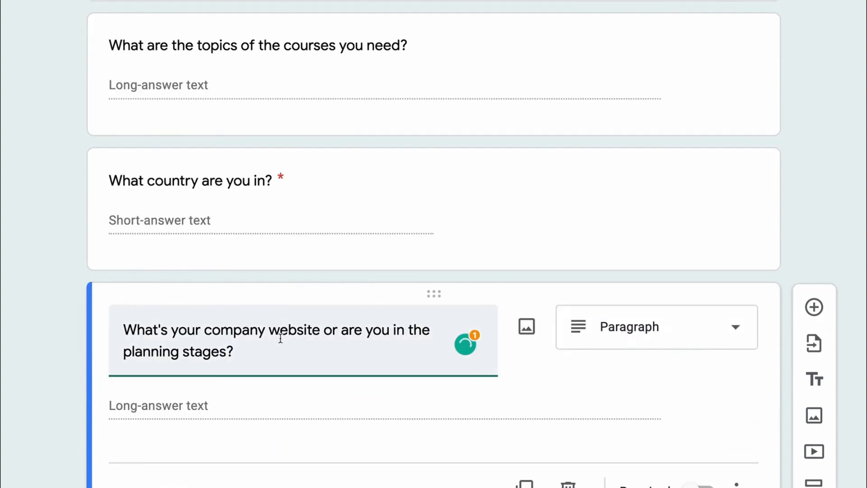
Add "URL" after "company website" in the planning stages question and make the question required
scroll(280, 338, "down", 1)
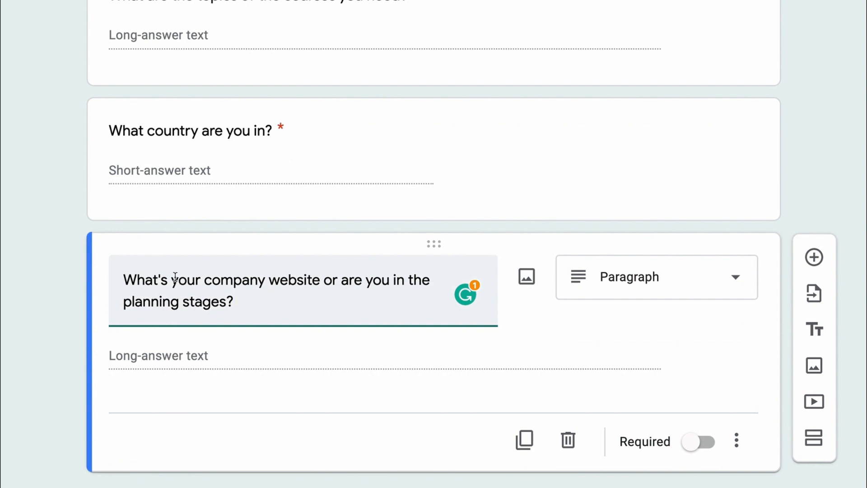
left_click(318, 279)
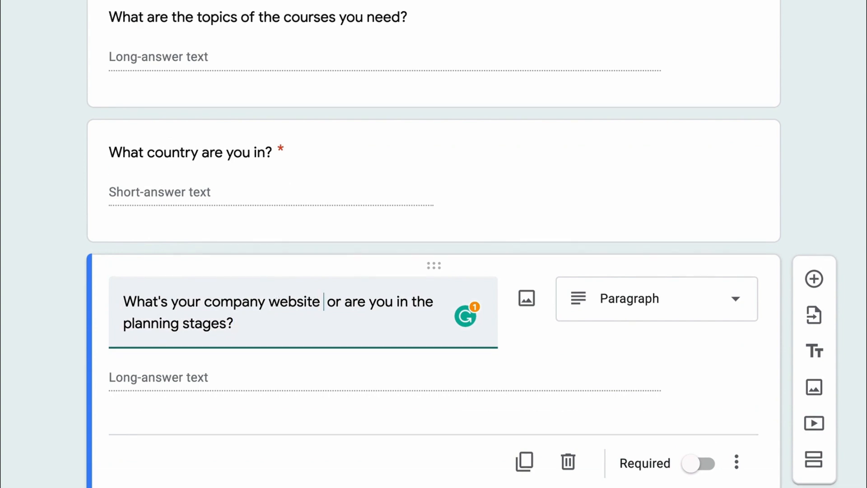
type("URL")
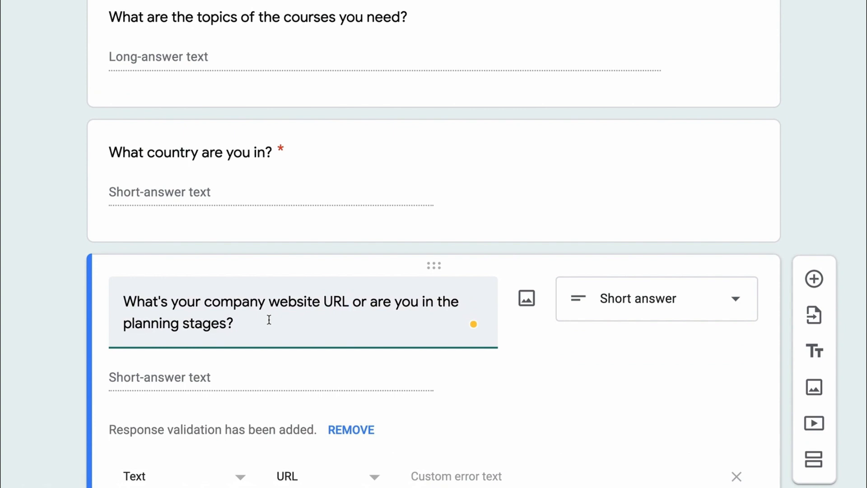
scroll(270, 320, "down", 2)
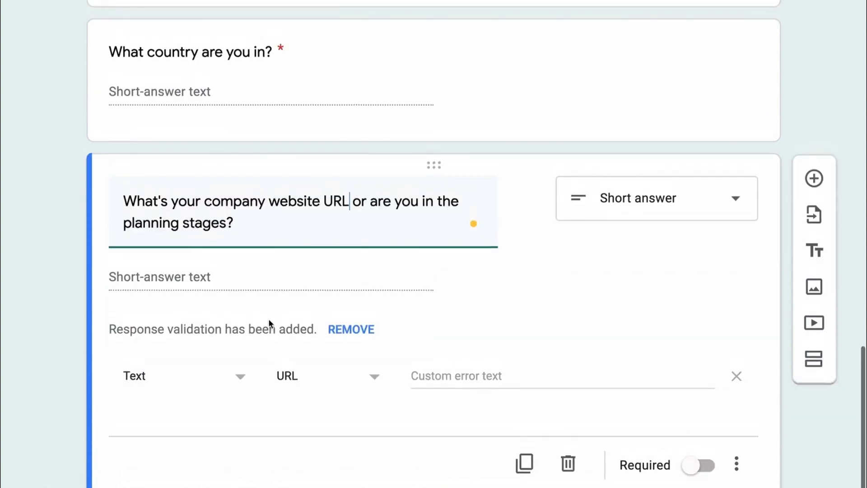
scroll(270, 323, "up", 1)
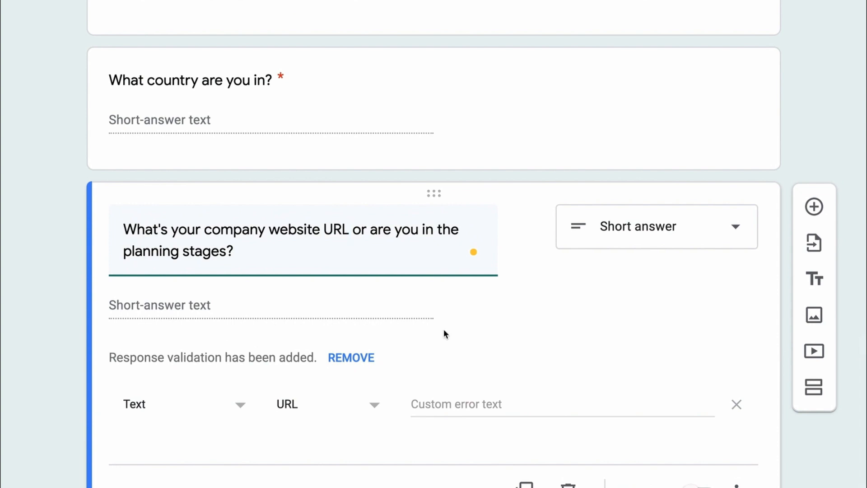
mouse_move(439, 242)
left_click(696, 485)
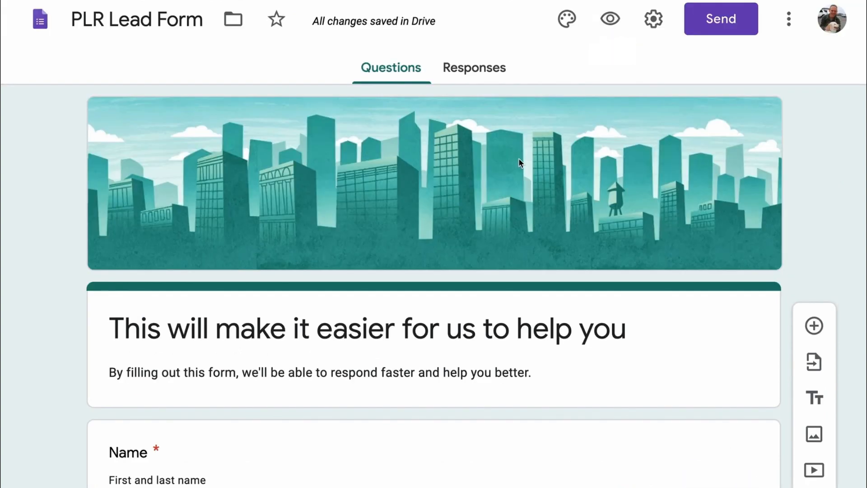
Preview the form and review its heading, description, required note and first questions
left_click(611, 19)
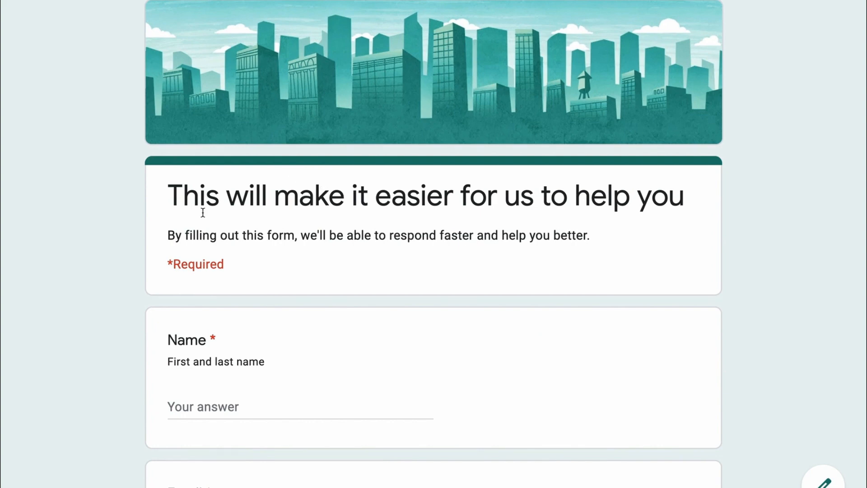
left_click_drag(167, 200, 322, 243)
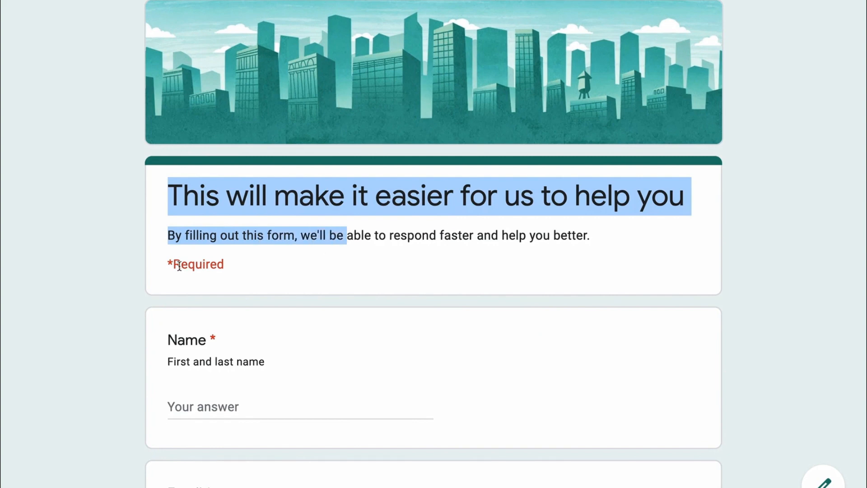
left_click(207, 264)
scroll(217, 268, "down", 3)
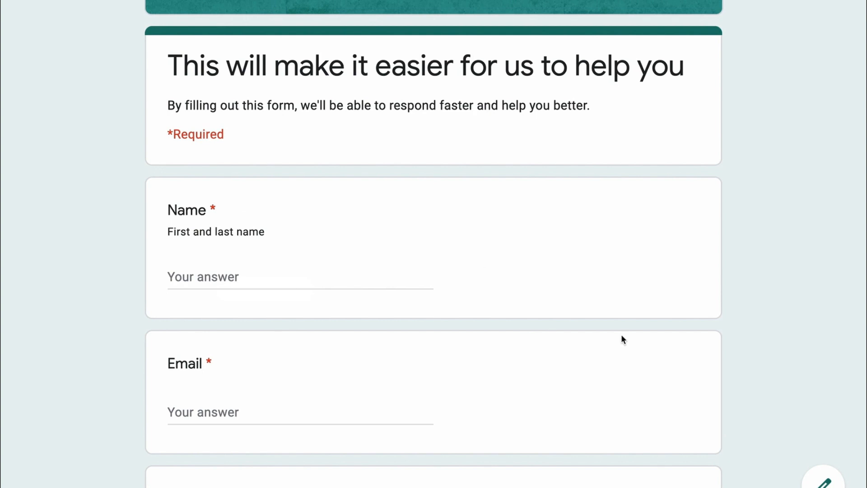
Back in the editor, set the form heading to "This makes it easier for us to help you get the right courses (6 Questions in 30 Seconds)"
left_click(823, 481)
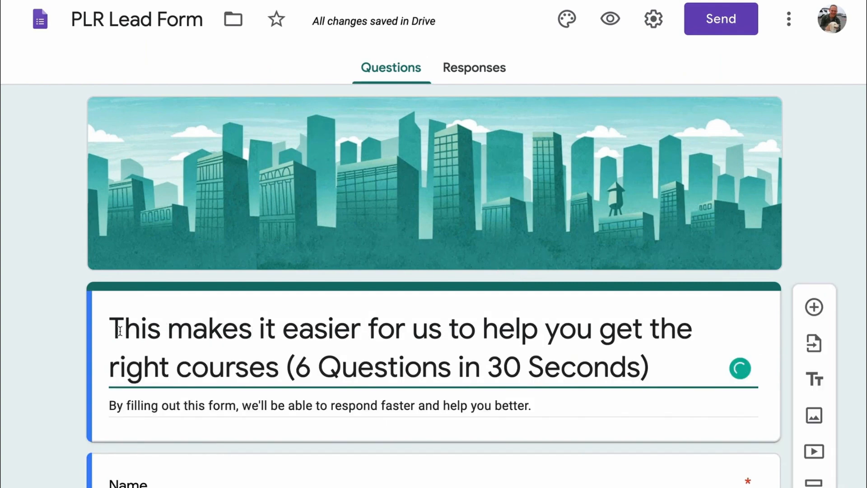
left_click_drag(112, 324, 221, 329)
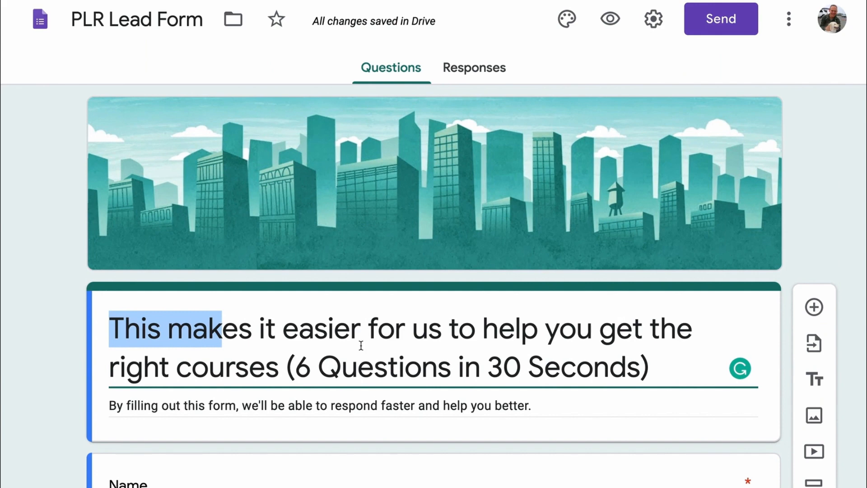
left_click(273, 364)
left_click(289, 367)
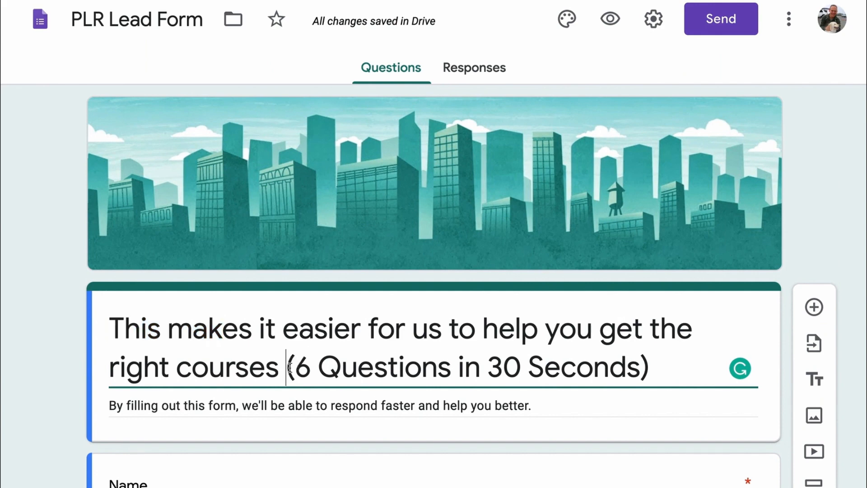
left_click_drag(289, 368, 438, 370)
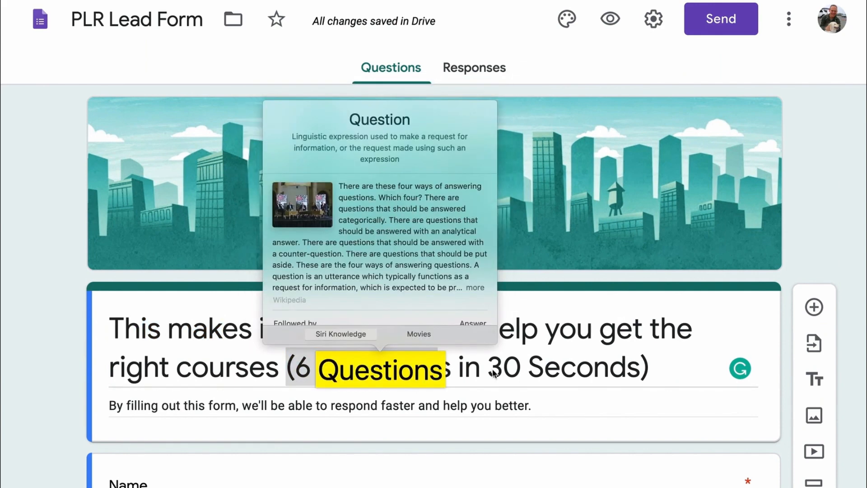
left_click(494, 373)
Delete the form description text below the heading, leaving the field empty
triple_click(445, 402)
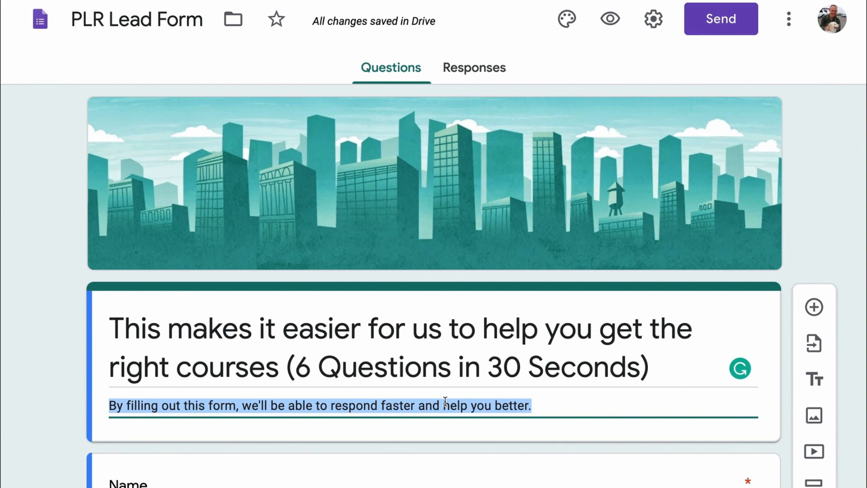
key("BackSpace")
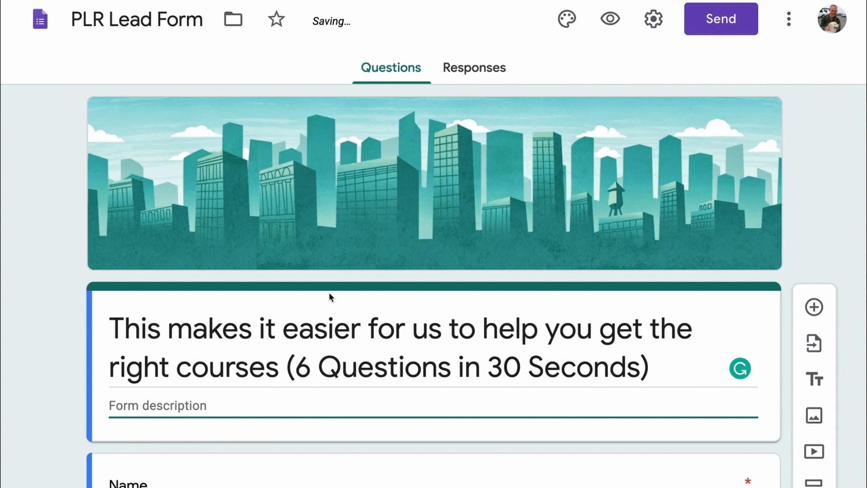
left_click(81, 347)
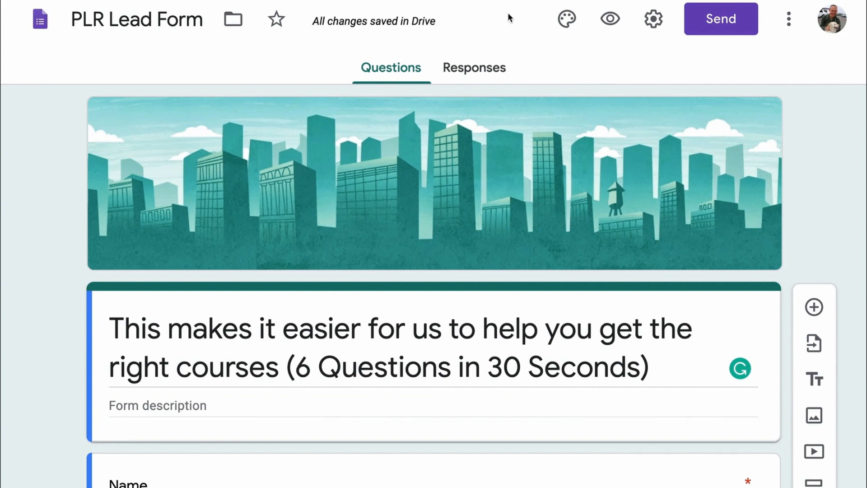
Preview the form again and check the wording of the revised heading and the questions below it
left_click(610, 19)
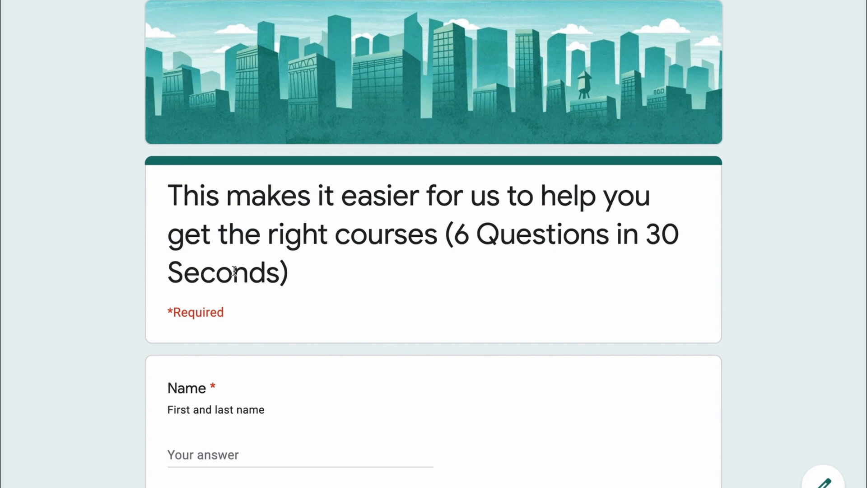
left_click_drag(315, 272, 445, 235)
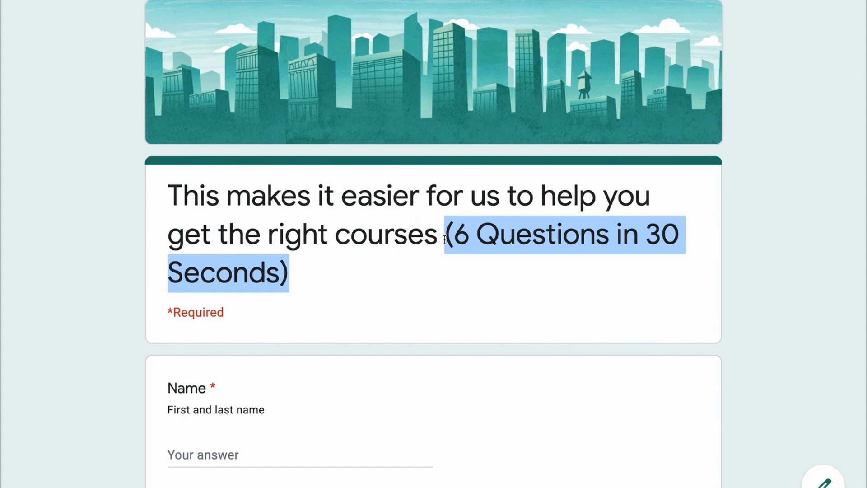
left_click(191, 201)
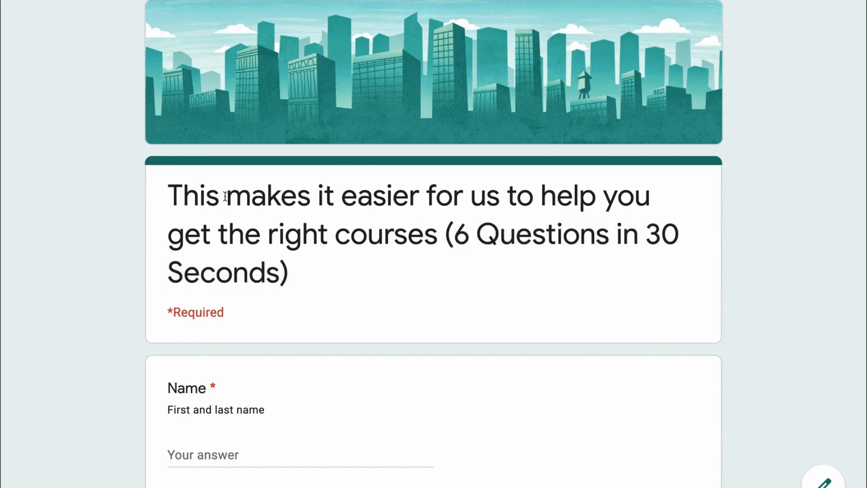
left_click_drag(233, 195, 274, 190)
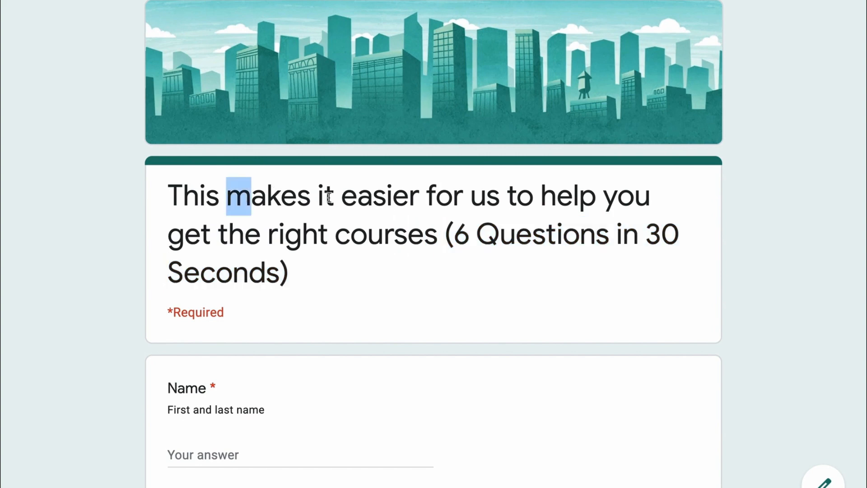
scroll(383, 310, "down", 20)
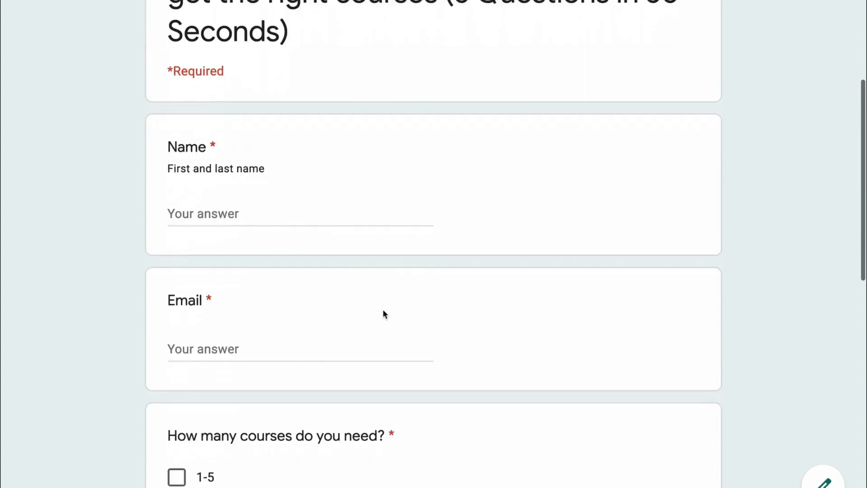
scroll(383, 309, "up", 20)
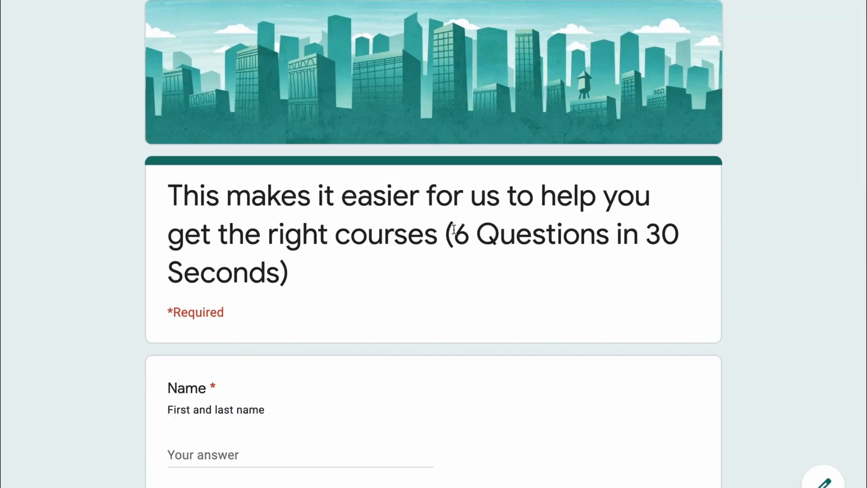
left_click_drag(454, 230, 273, 264)
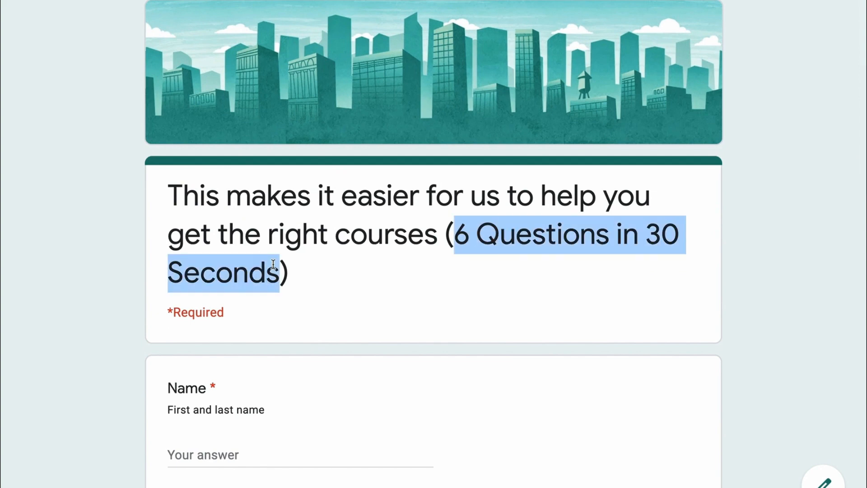